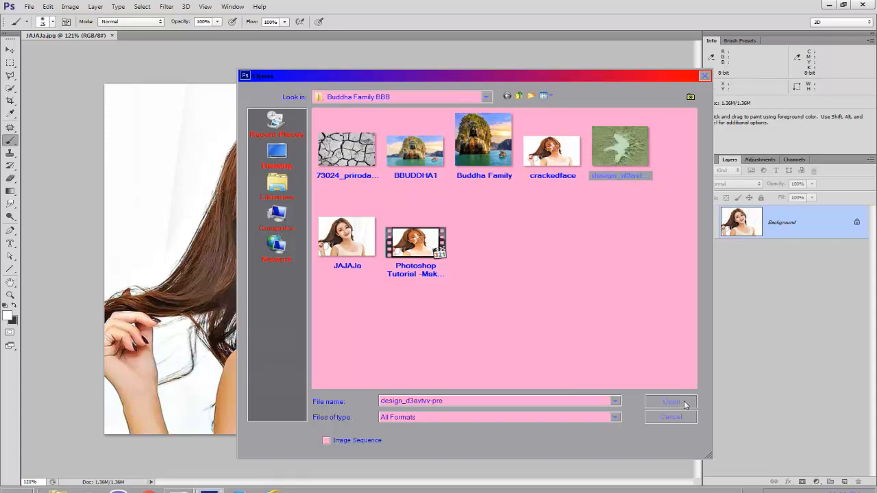
- Bring the design_d3avtvv-pre.jpg texture into the JAJAJa.jpg portrait as a new layer covering the canvas, and close the texture file
drag(220, 35, 143, 203)
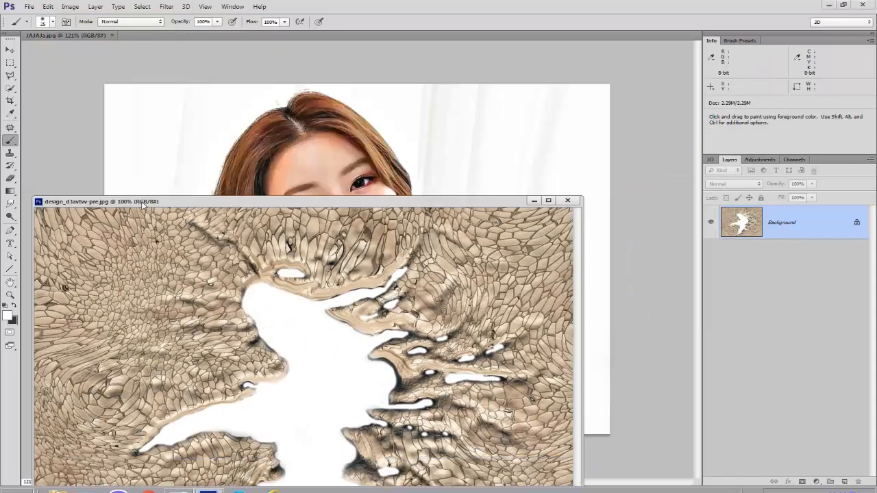
click(10, 50)
drag(221, 328, 381, 159)
click(567, 201)
drag(548, 180, 399, 219)
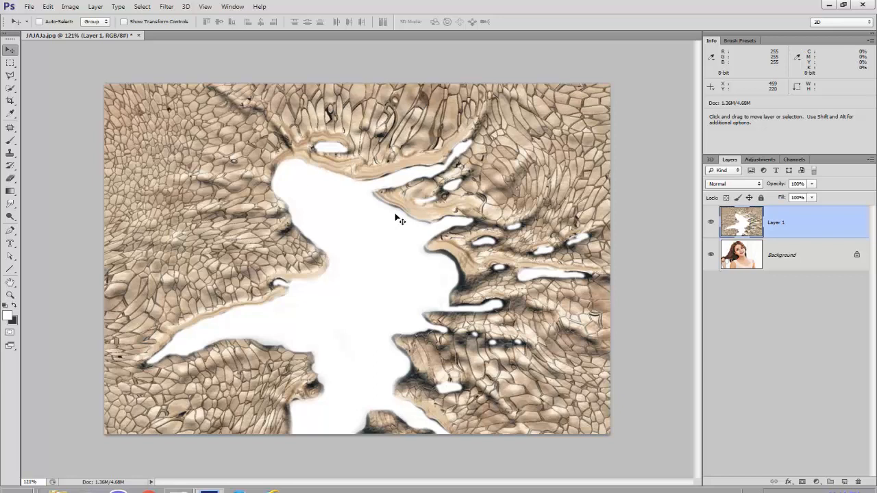
- Free-transform the texture layer down to about 21% of its size and place it over the woman's face
key(ctrl+minus)
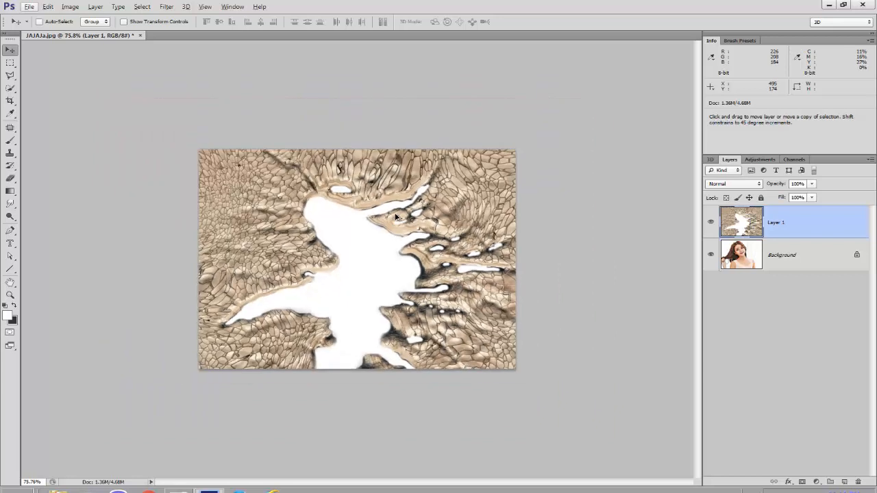
click(48, 7)
click(78, 211)
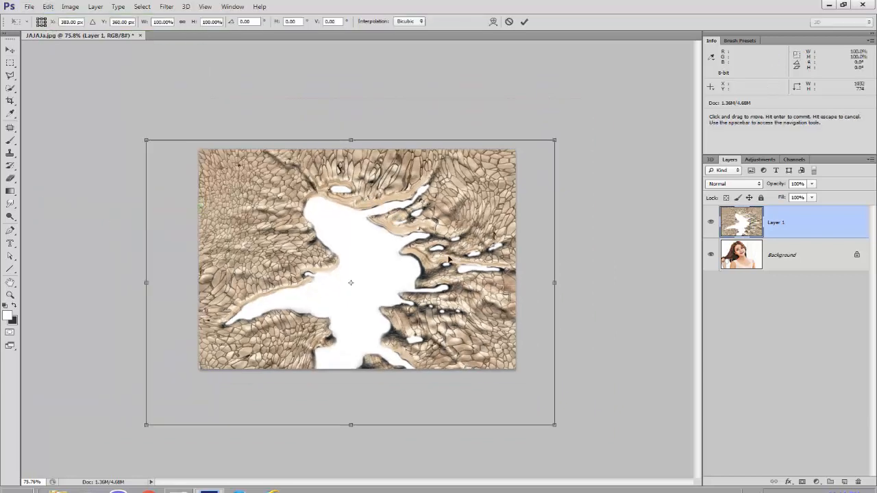
drag(145, 425, 325, 335)
drag(344, 306, 337, 242)
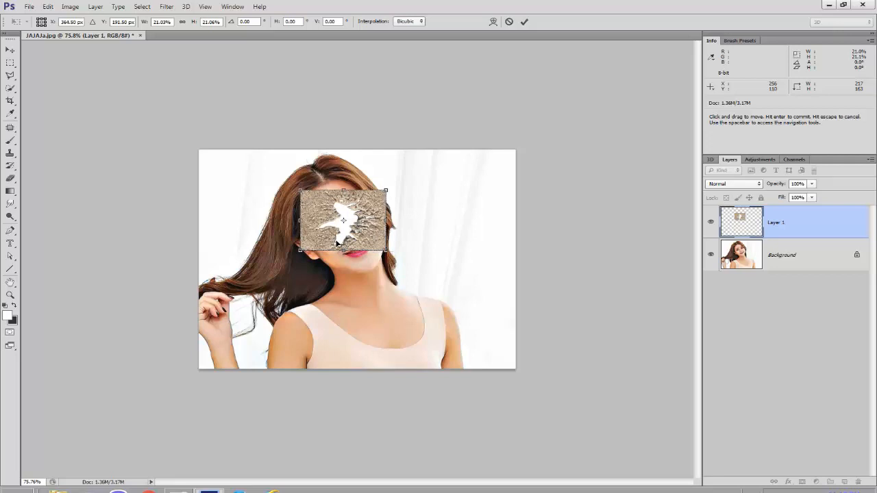
- Rotate the texture about -97.6° to follow the tilt of the face and lower the layer's opacity to 50%
scroll(353, 308, up, 10)
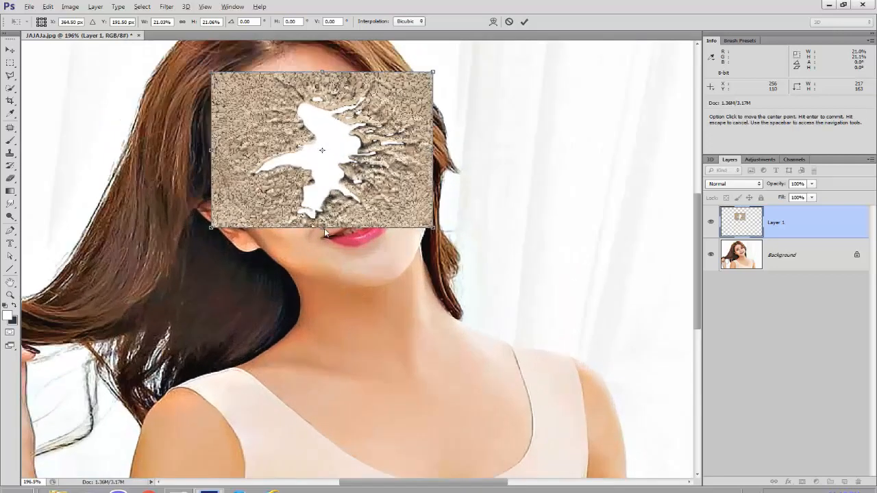
scroll(323, 228, down, 2)
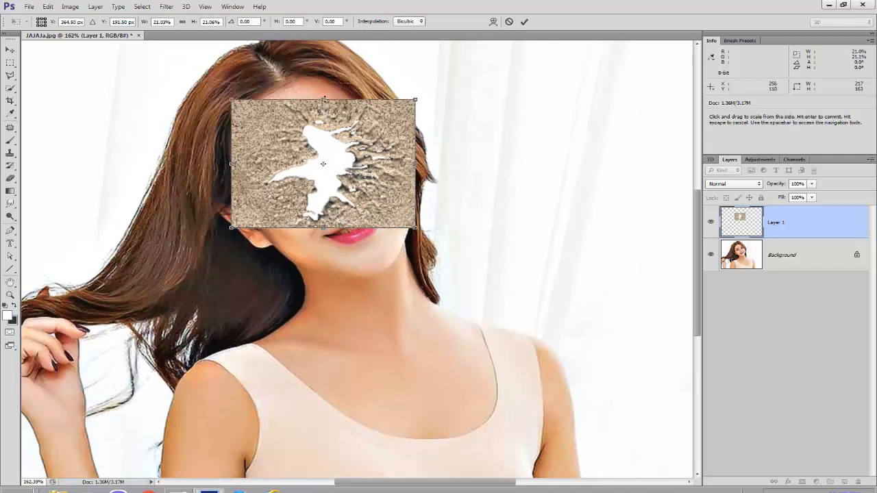
drag(436, 83, 244, 87)
click(811, 184)
click(785, 196)
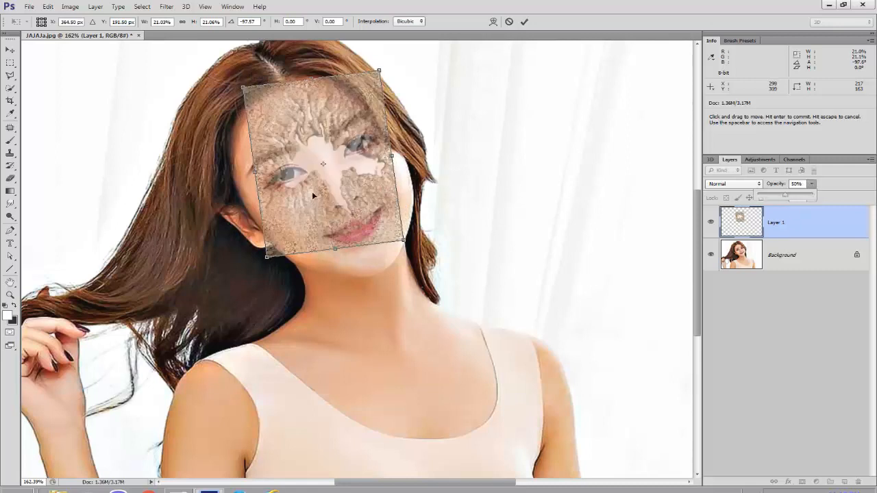
- Stretch the texture's sides to cover the whole face, to about 24.5% width and 27% height
drag(255, 171, 233, 172)
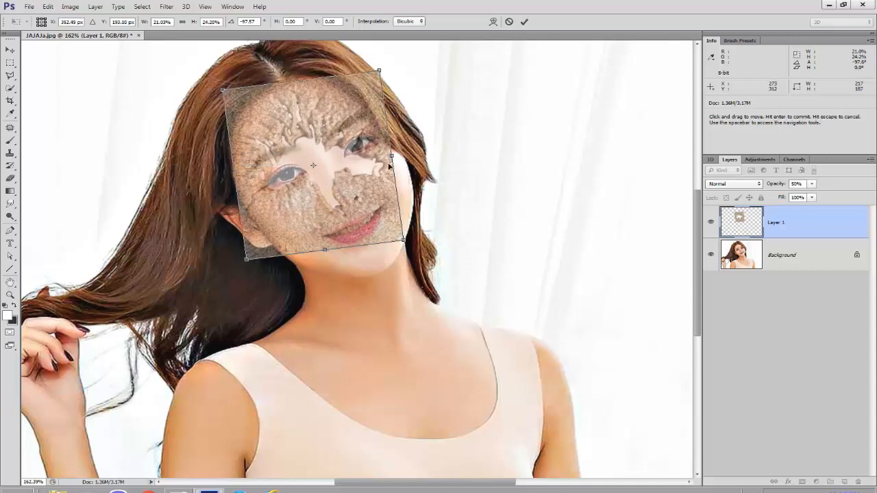
drag(391, 157, 404, 143)
drag(331, 251, 336, 276)
mouse_move(407, 165)
mouse_down()
mouse_move(420, 163)
mouse_move(411, 166)
mouse_up()
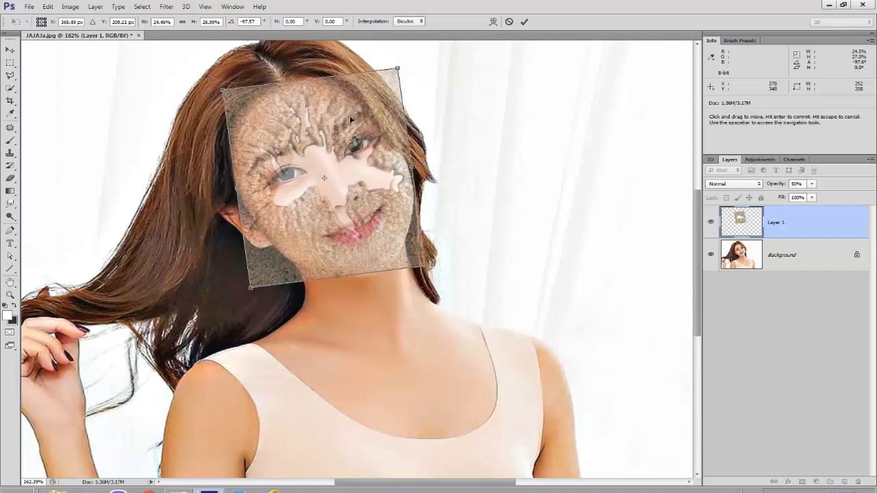
- Warp the texture's edges and interior with a custom warp to follow the forehead, cheeks and chin, and apply the transformation
click(492, 22)
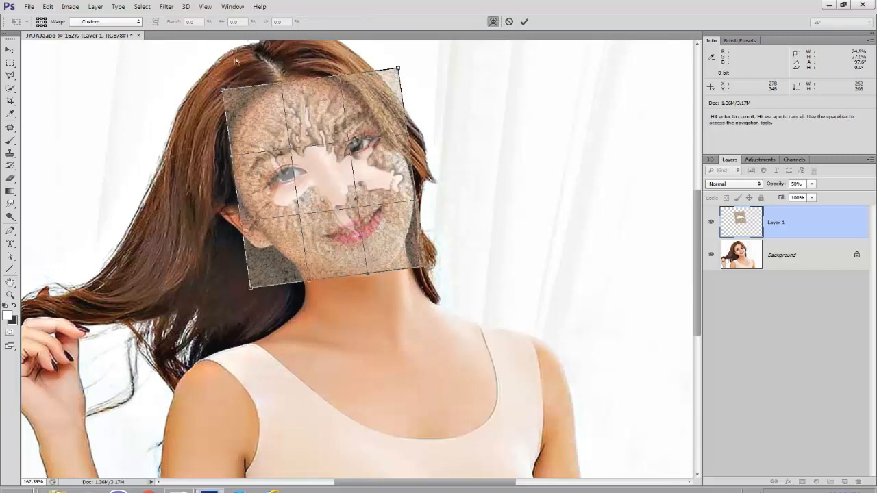
drag(300, 74, 319, 95)
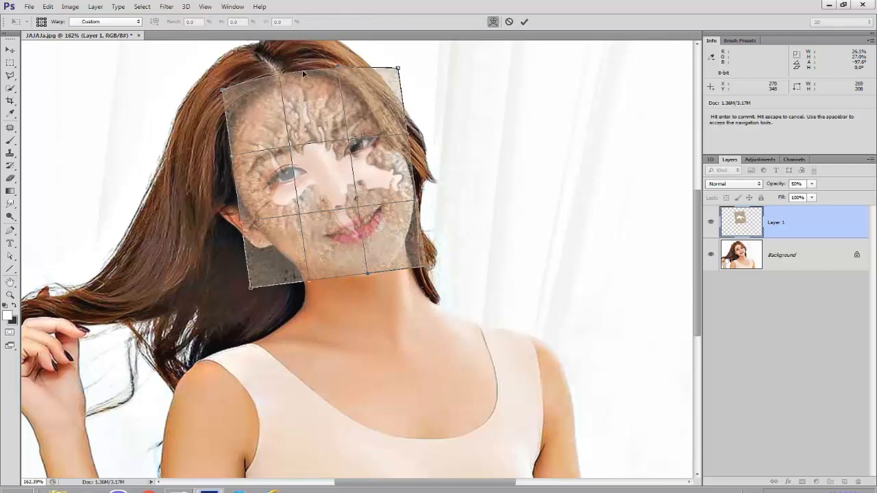
drag(239, 185, 230, 180)
drag(309, 280, 309, 292)
drag(367, 273, 375, 283)
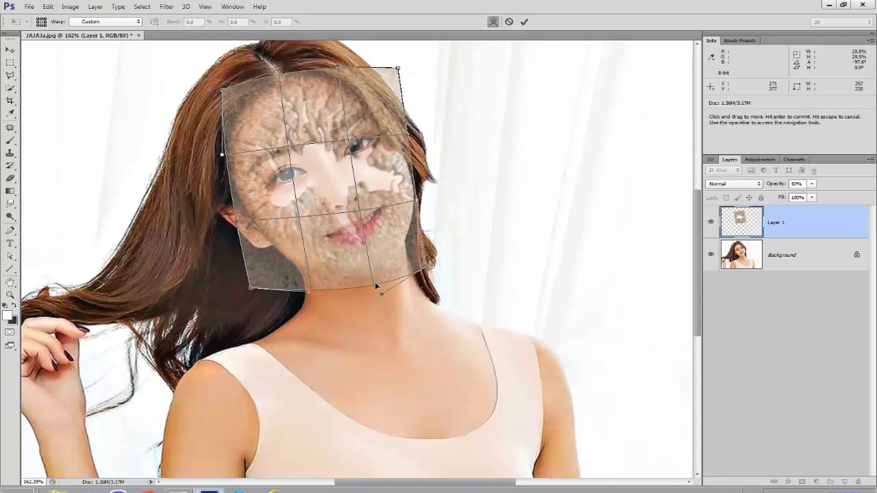
mouse_move(416, 204)
mouse_down()
mouse_move(427, 199)
mouse_move(421, 206)
mouse_up()
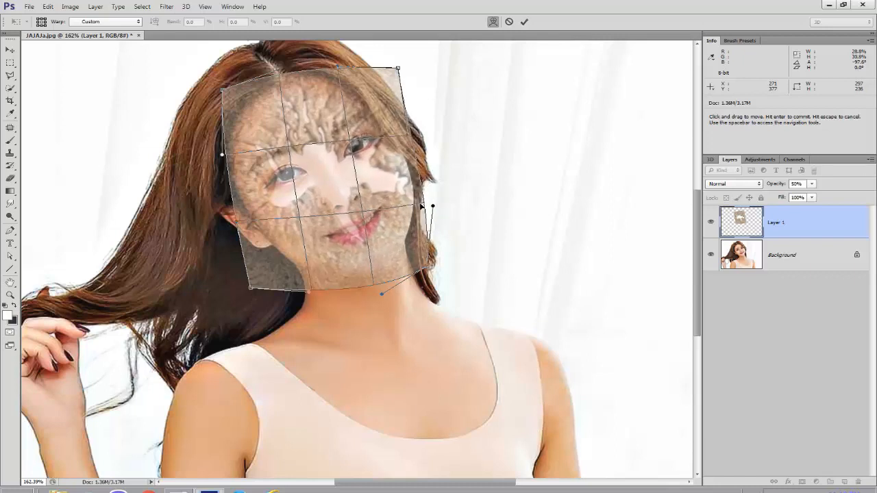
drag(359, 142, 355, 107)
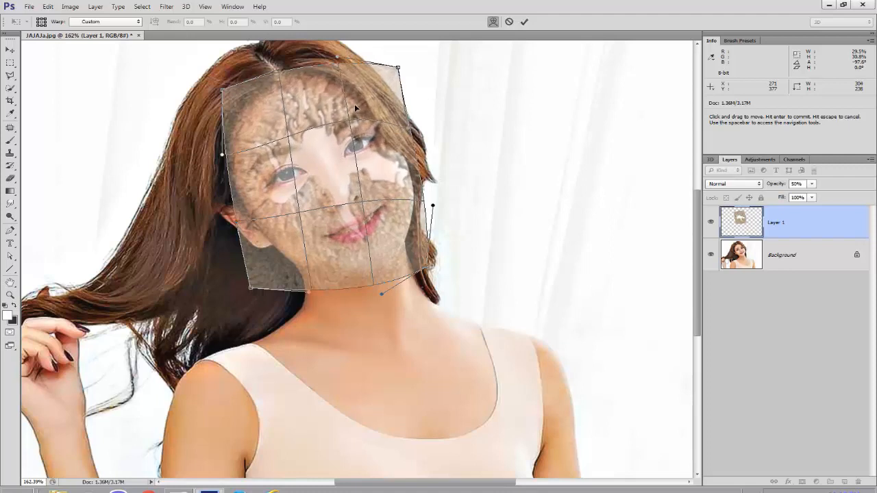
drag(373, 181, 377, 176)
click(525, 21)
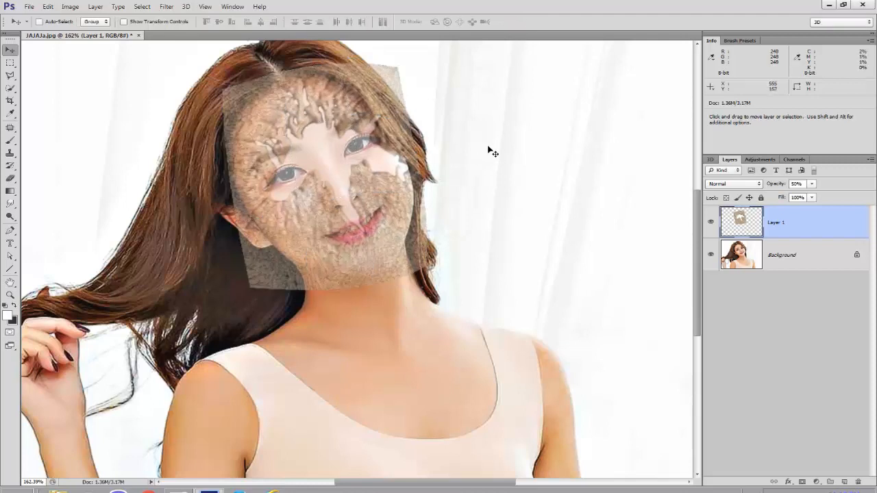
- Erase the texture spilling over the hair, ear and neck with a size 60 eraser, and raise the layer's opacity to 99%
click(11, 178)
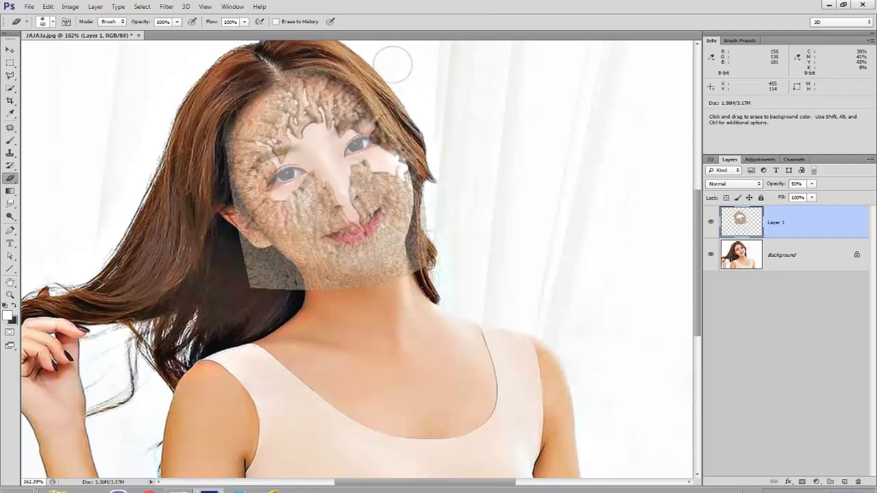
mouse_move(264, 65)
mouse_down()
mouse_move(359, 68)
mouse_move(409, 90)
mouse_move(415, 156)
mouse_move(435, 159)
mouse_move(429, 252)
mouse_move(438, 150)
mouse_move(437, 160)
mouse_move(425, 153)
mouse_move(434, 147)
mouse_move(453, 227)
mouse_move(373, 296)
mouse_move(277, 276)
mouse_move(255, 258)
mouse_move(232, 215)
mouse_move(209, 146)
mouse_move(217, 228)
mouse_move(280, 299)
mouse_move(255, 287)
mouse_move(287, 279)
mouse_up()
click(265, 273)
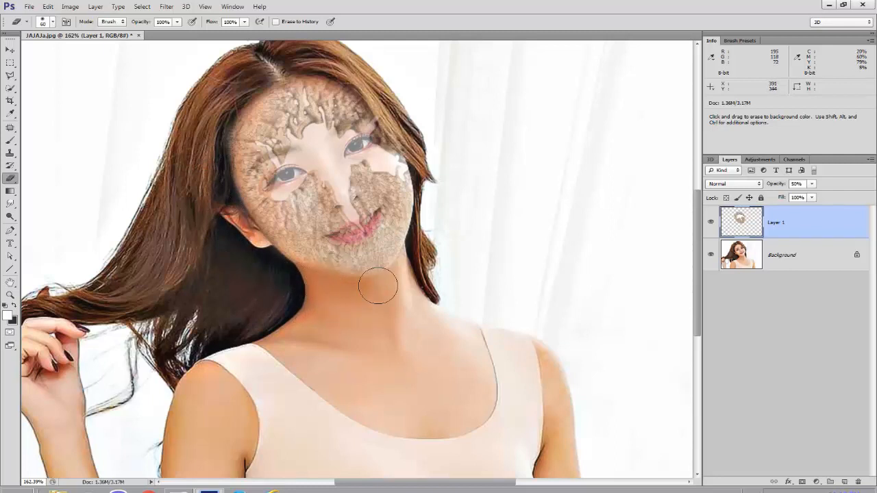
click(810, 184)
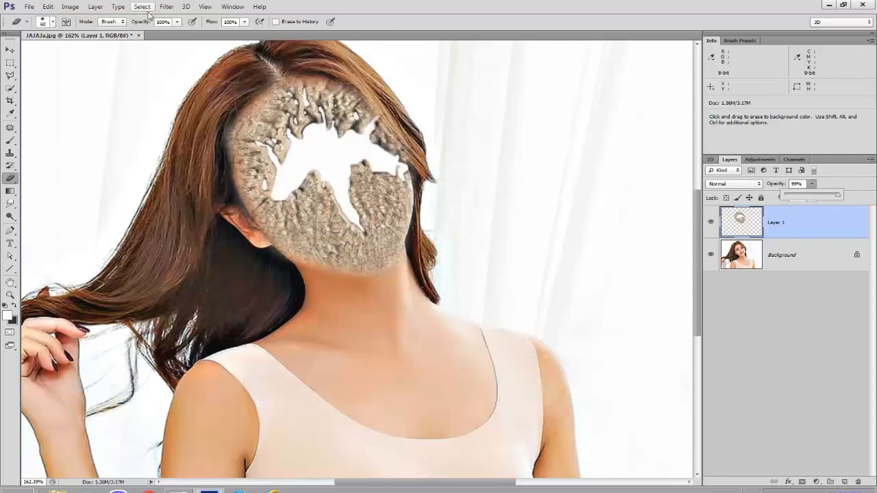
- Recolor the texture layer with Hue/Saturation at hue -1, saturation +89 and slightly reduced lightness, and set its blend mode to Multiply
click(71, 7)
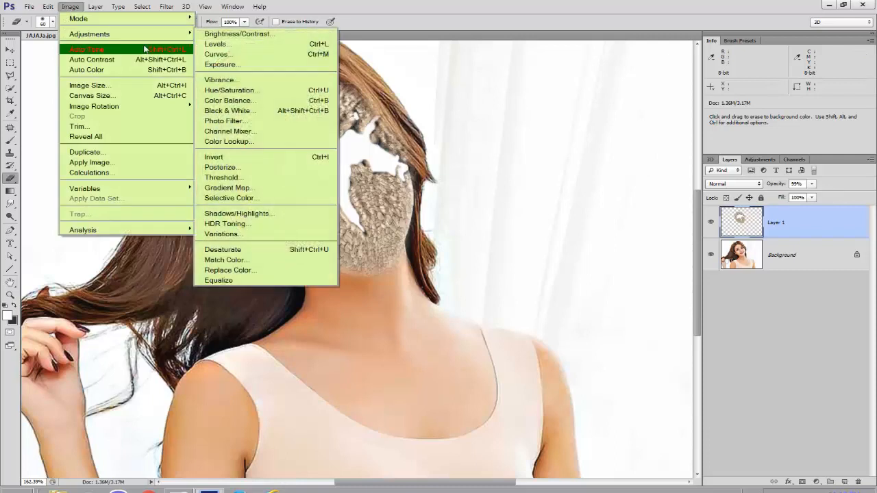
click(229, 89)
drag(610, 165, 657, 171)
drag(611, 142, 610, 145)
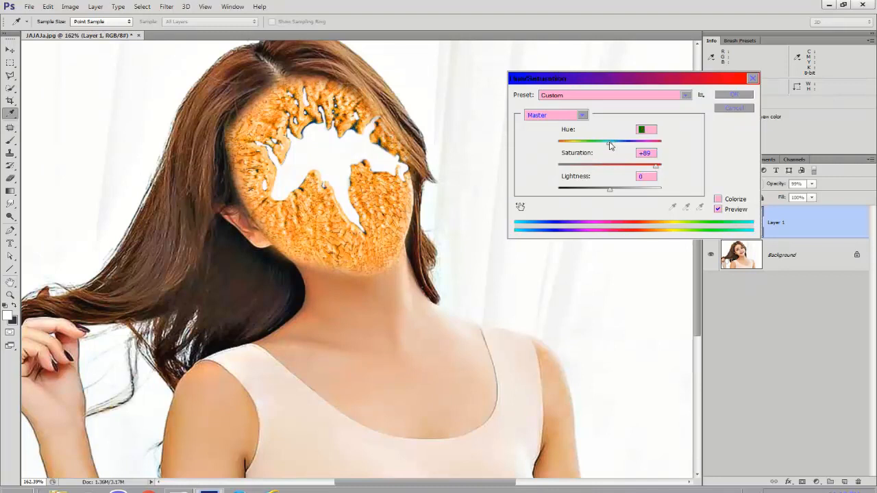
drag(613, 193, 606, 191)
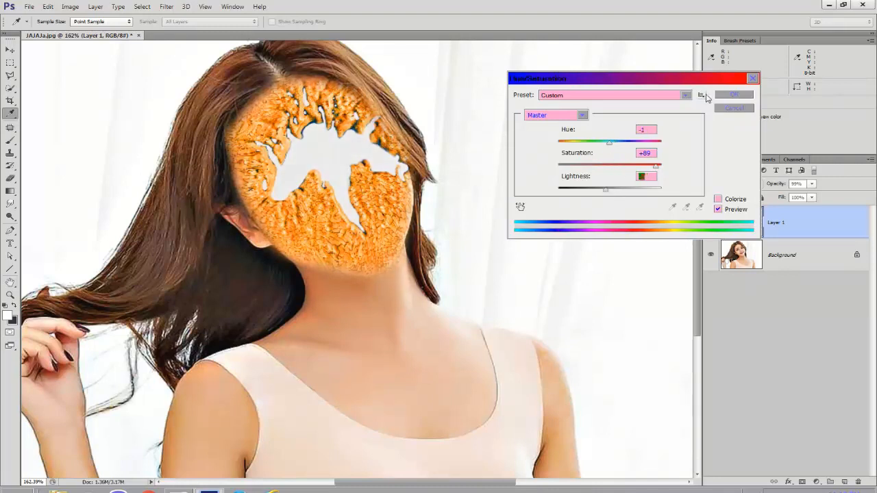
click(731, 95)
key(e)
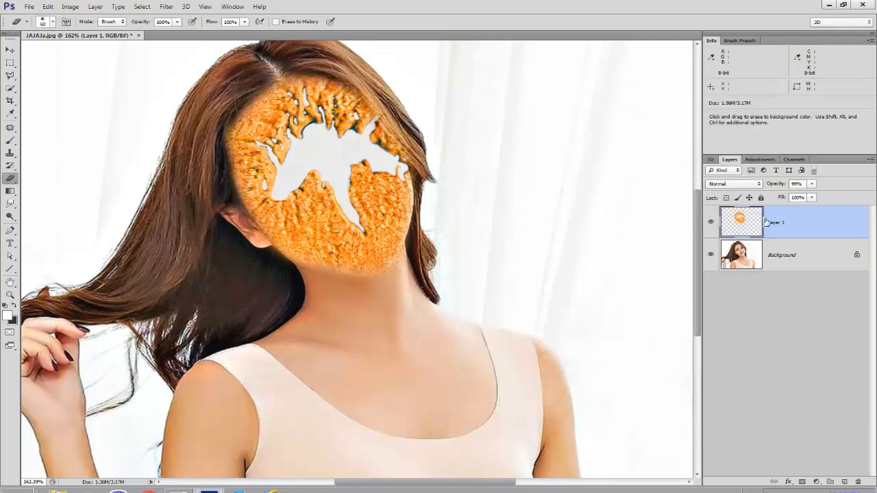
click(747, 185)
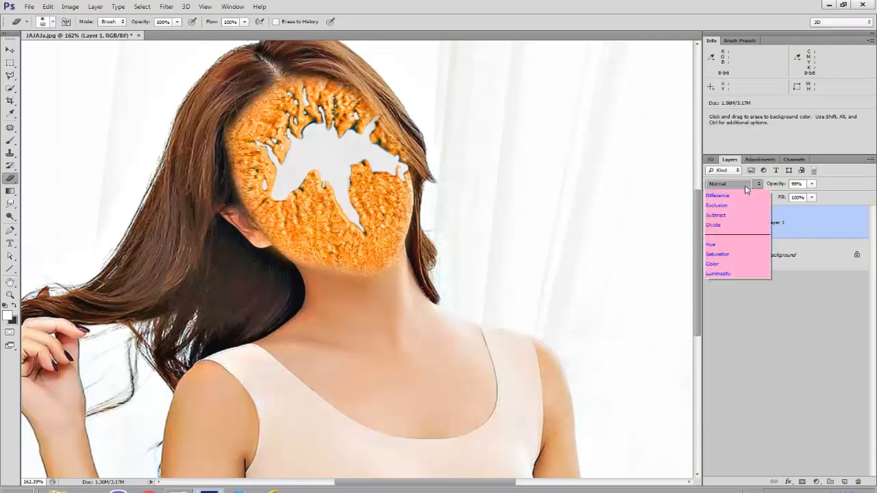
click(718, 234)
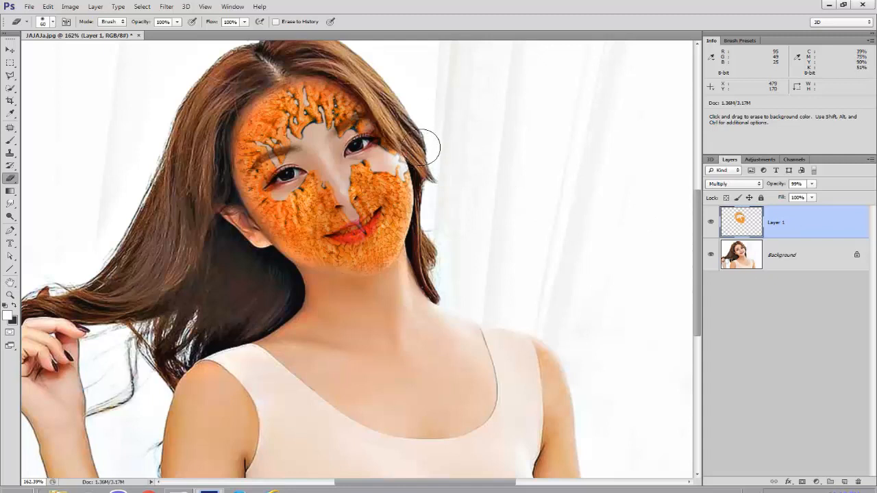
- Erase the texture over both eyes with the eraser reduced to size 30
key(bracketleft)
key(bracketleft)
key(bracketleft)
mouse_move(363, 141)
mouse_down()
mouse_move(349, 145)
mouse_move(365, 139)
mouse_up()
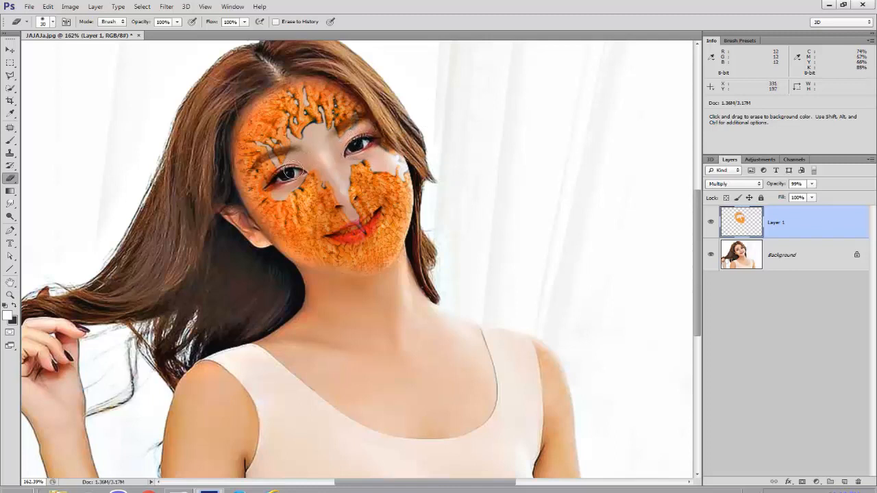
mouse_move(279, 184)
mouse_down()
mouse_move(317, 161)
mouse_move(280, 176)
mouse_up()
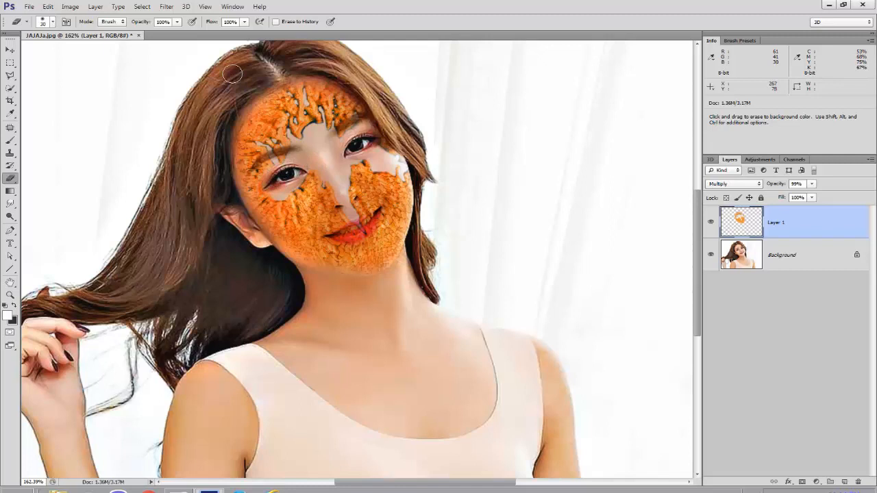
- Erase the texture over the lips and nose with a size 15 eraser
key(bracketleft)
mouse_move(376, 213)
mouse_down()
mouse_move(362, 232)
mouse_move(328, 234)
mouse_up()
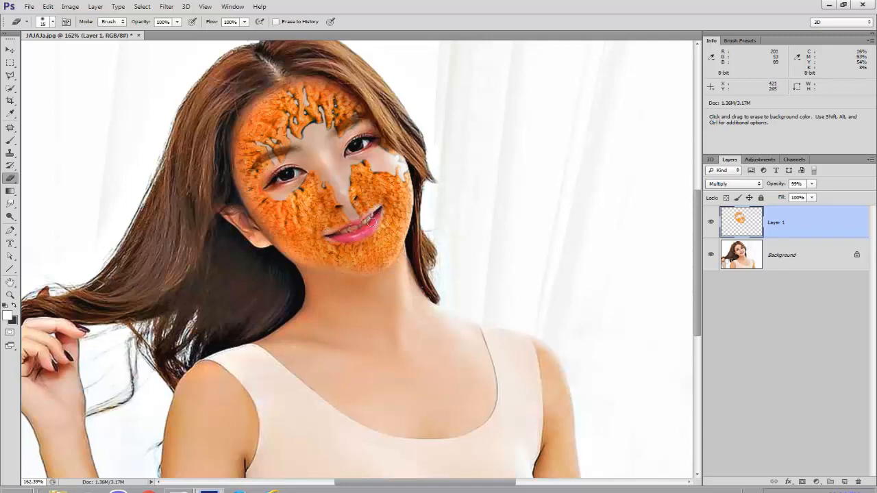
drag(347, 224, 330, 234)
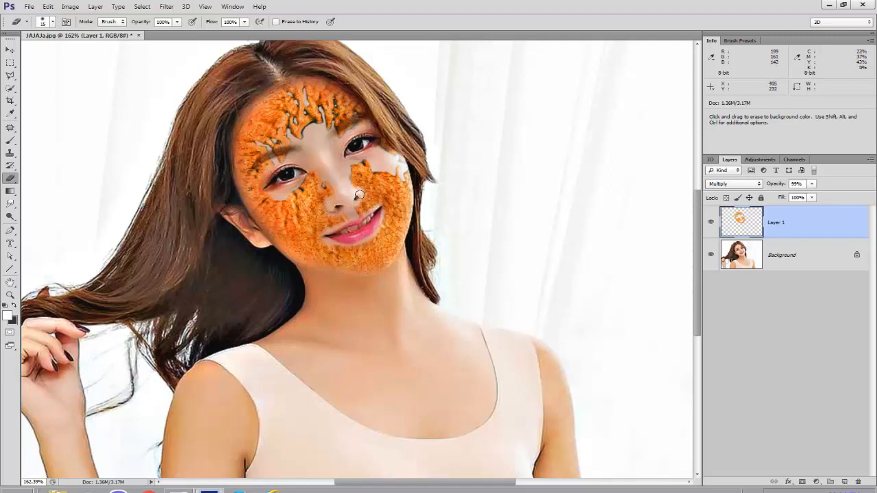
drag(356, 186, 342, 178)
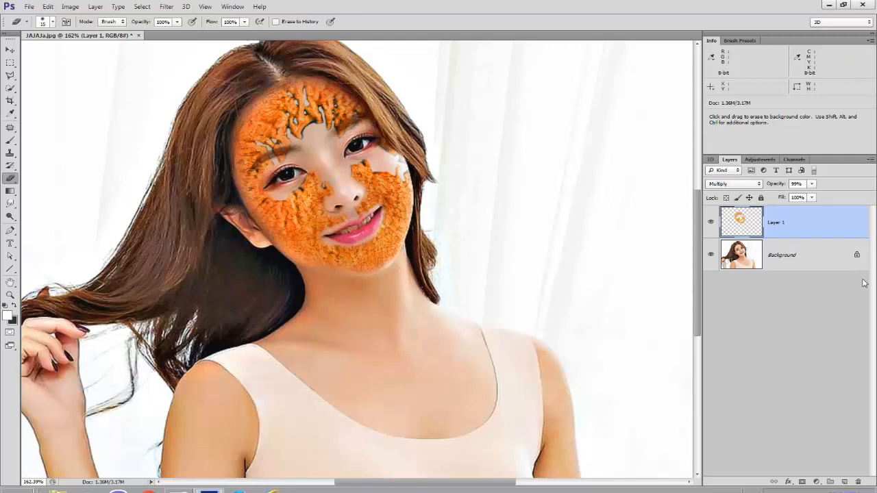
- Merge the texture layer with the background and duplicate the merged layer
shift+click(836, 263)
right_click(834, 261)
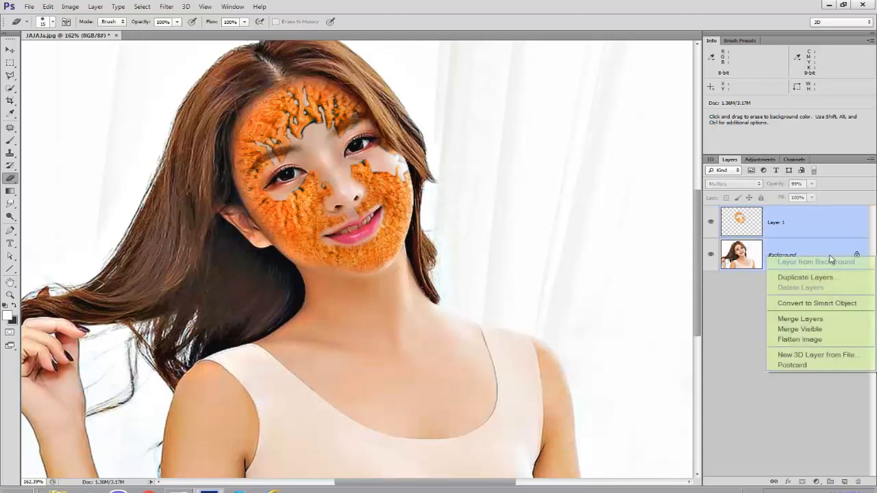
click(820, 319)
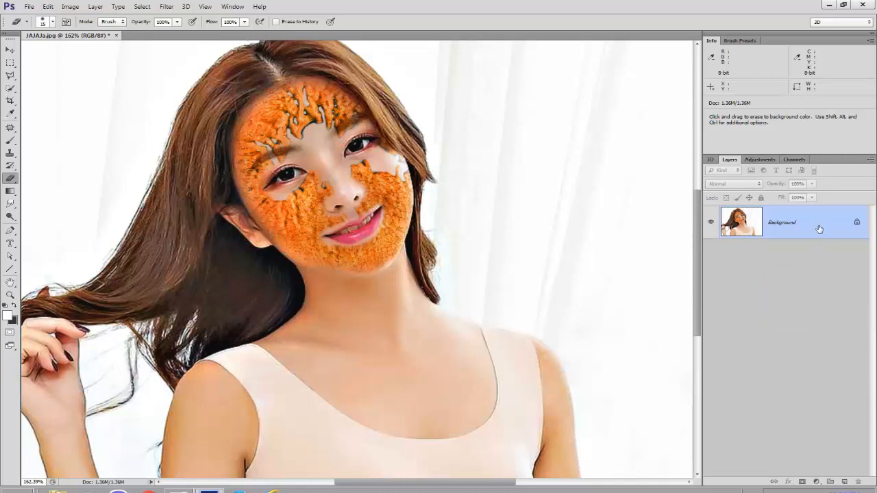
key(ctrl+j)
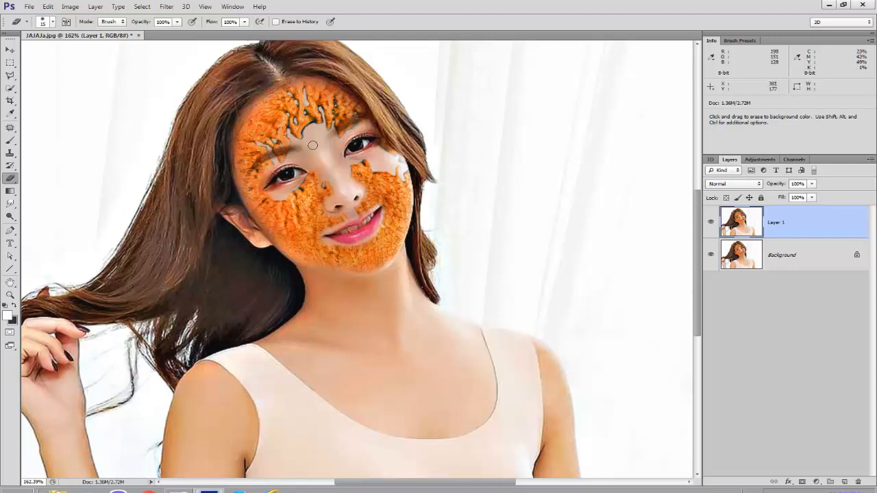
- Open the cracked-earth image whose file name starts with 73024_priroda
click(29, 6)
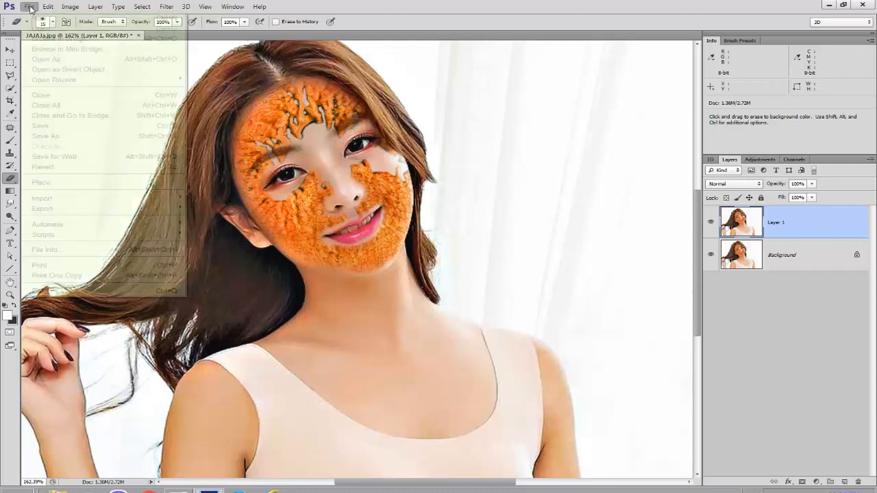
click(52, 30)
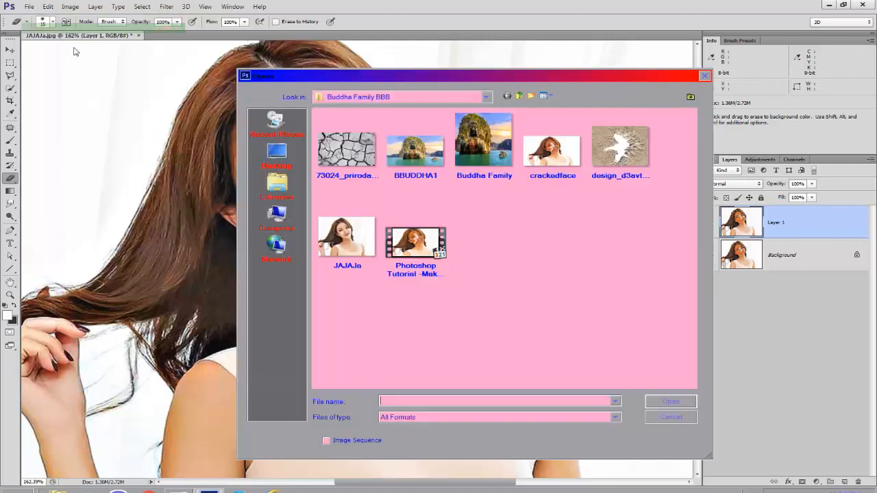
click(335, 168)
click(670, 402)
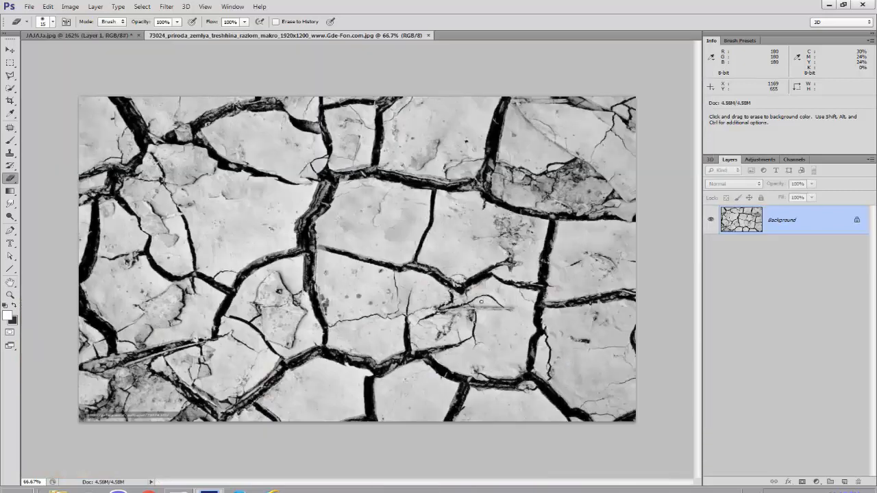
- Copy the cracked-earth image into the portrait document as a new layer and close the source image
drag(298, 36, 227, 118)
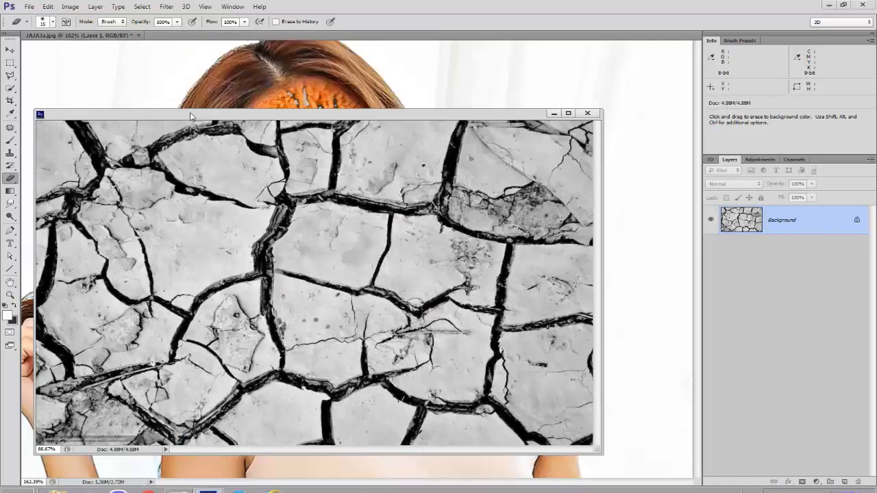
drag(541, 115, 439, 218)
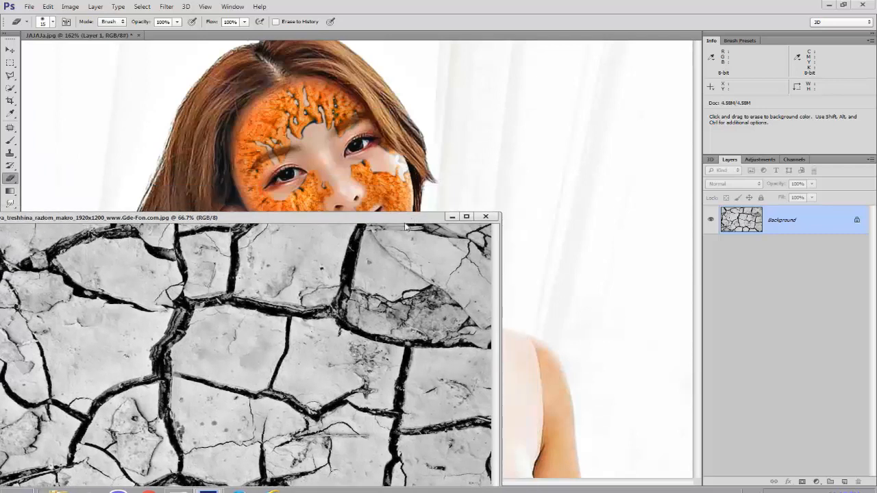
click(10, 50)
mouse_move(255, 342)
mouse_down()
mouse_move(272, 258)
mouse_move(321, 159)
mouse_up()
click(486, 216)
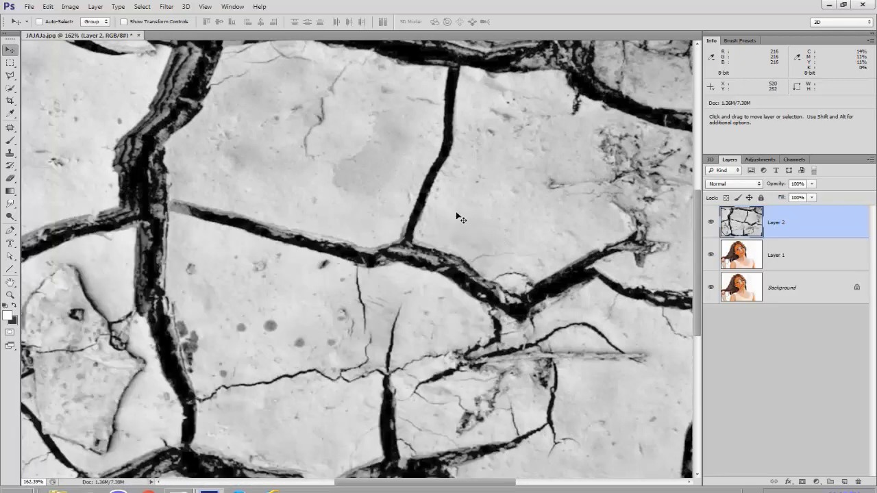
- Free-transform the crack texture to 16.65% width and 20.88% height, rotated 79.24°, positioned over the woman's face
scroll(440, 181, down, 5)
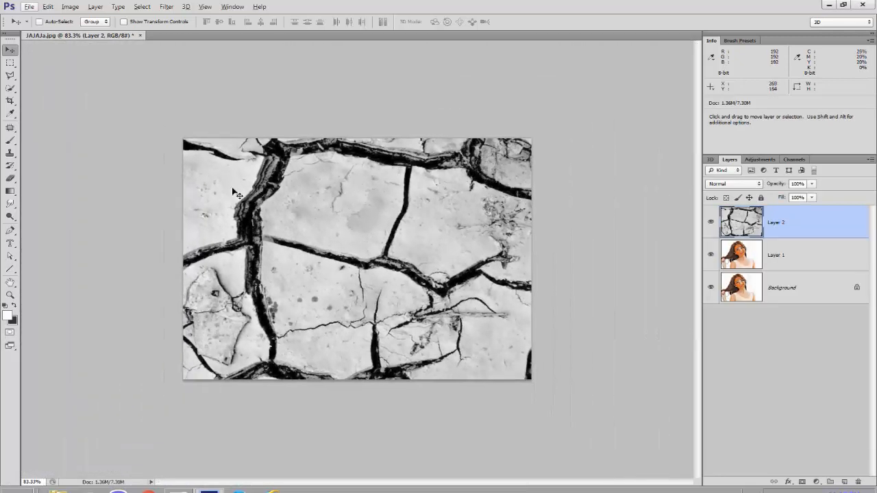
click(48, 6)
click(82, 205)
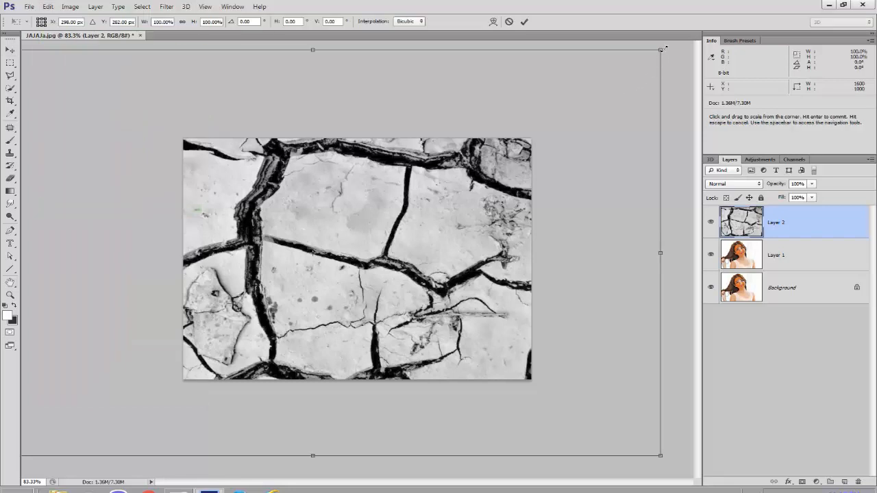
drag(663, 47, 369, 189)
drag(241, 204, 347, 178)
drag(321, 246, 343, 218)
drag(312, 290, 308, 270)
drag(384, 258, 393, 265)
drag(341, 239, 342, 239)
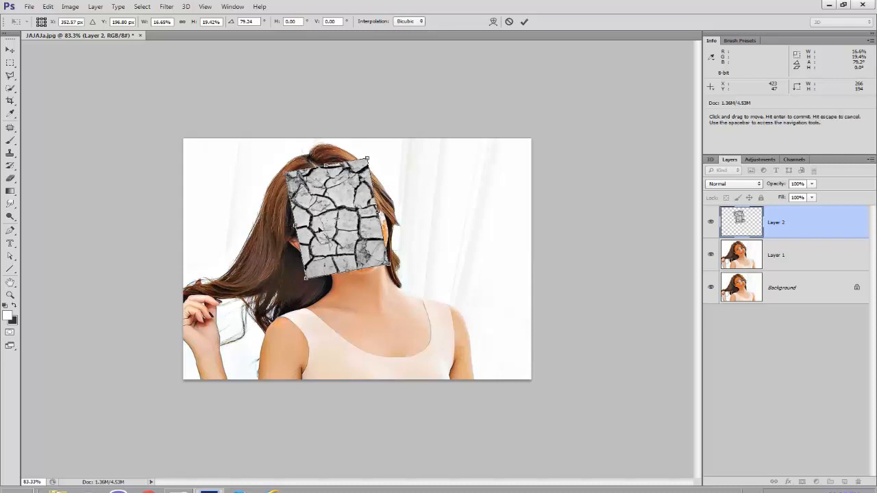
drag(376, 216, 382, 215)
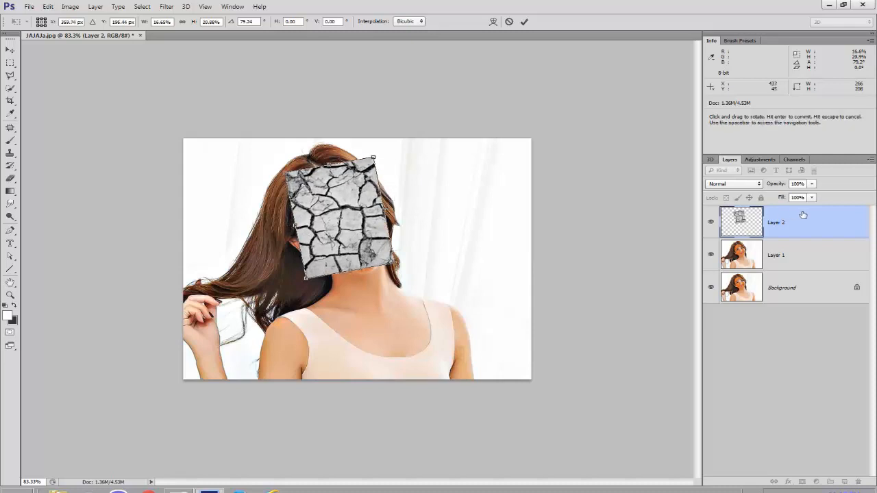
- Lower the crack layer's opacity to 53% and apply the transform
click(811, 183)
drag(812, 195, 787, 198)
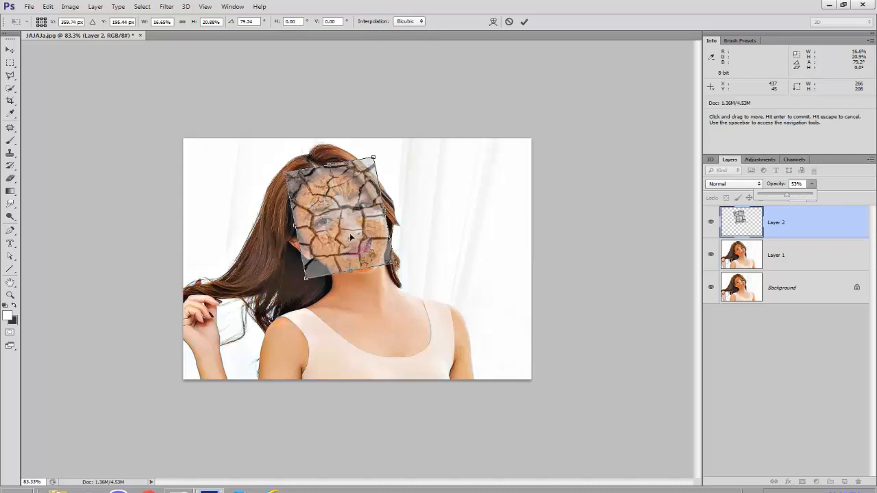
click(524, 21)
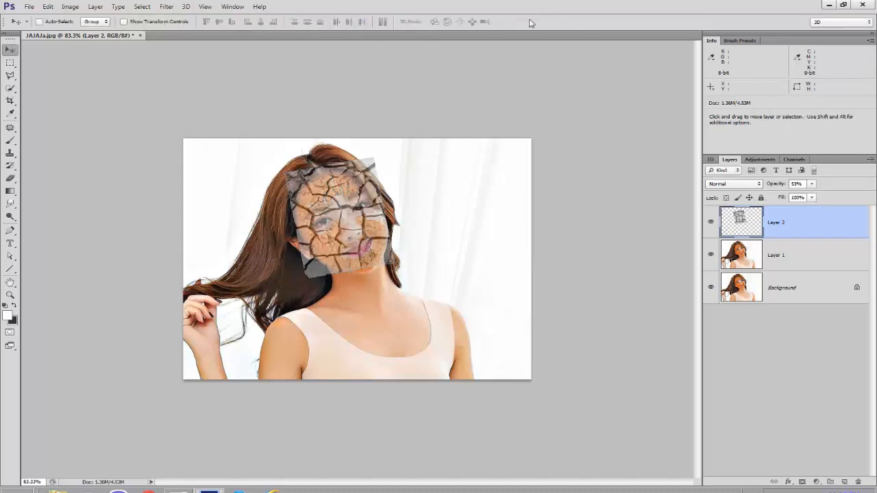
- Erase the crack texture outside the face outline with the eraser enlarged to size 40
click(11, 179)
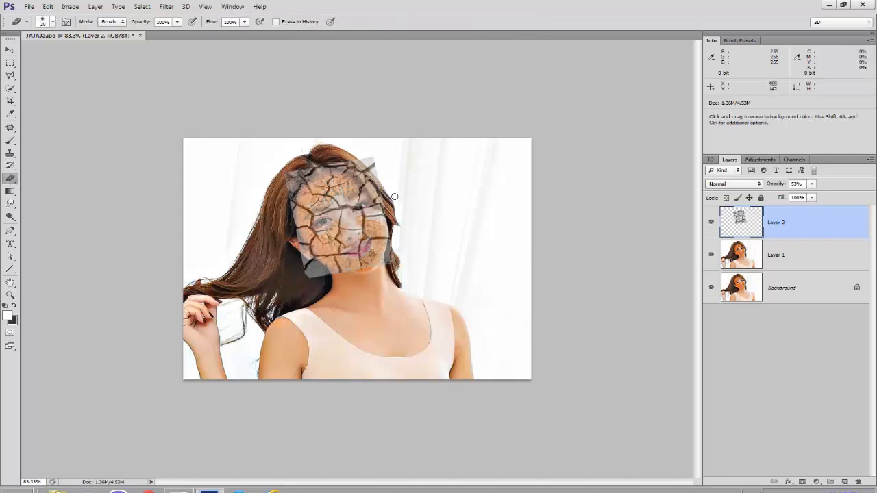
mouse_move(374, 187)
mouse_down()
mouse_move(353, 156)
mouse_move(371, 182)
mouse_up()
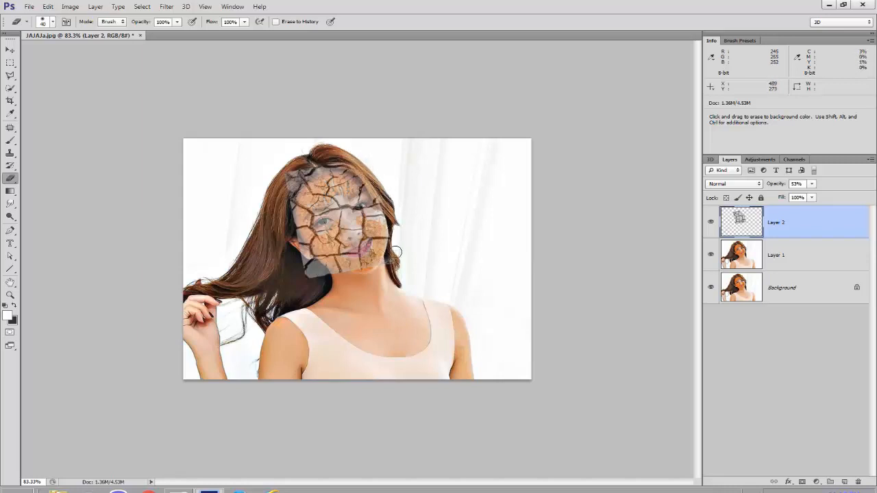
drag(335, 280, 296, 238)
mouse_move(297, 172)
mouse_down()
mouse_move(312, 169)
mouse_move(281, 197)
mouse_up()
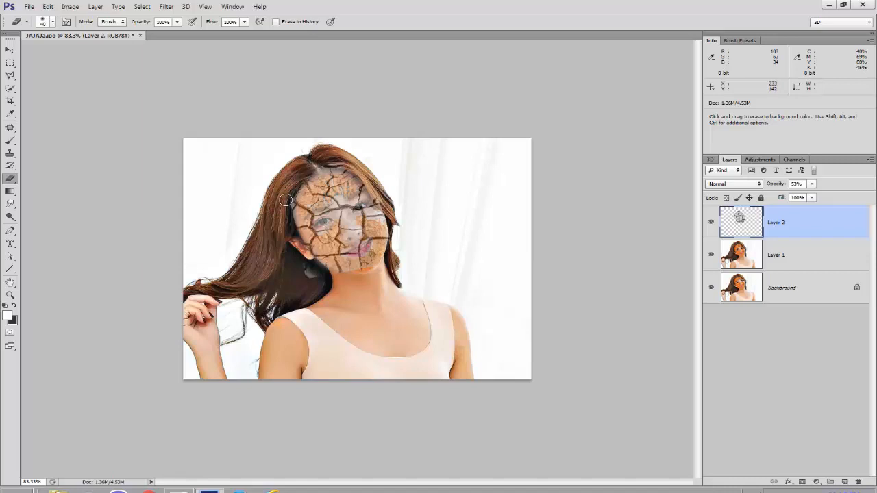
drag(313, 170, 341, 160)
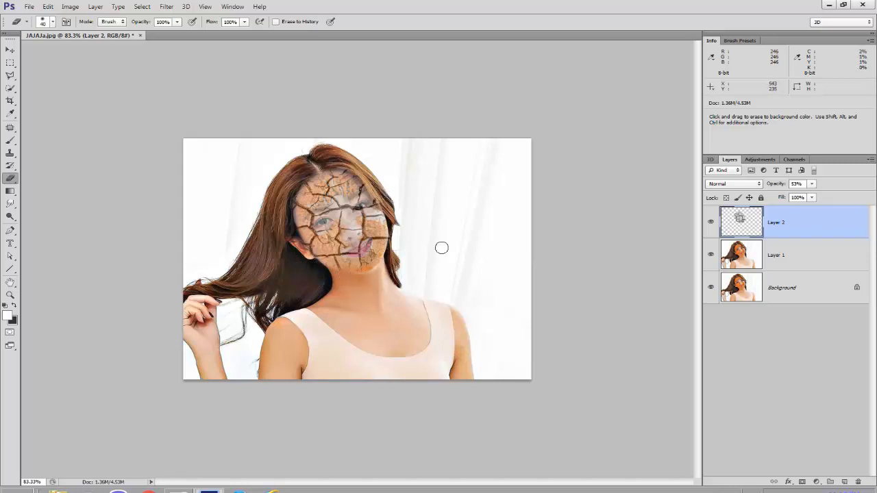
- Restore the crack layer's opacity to 100% and erase the leftover texture along the hair edge
click(811, 183)
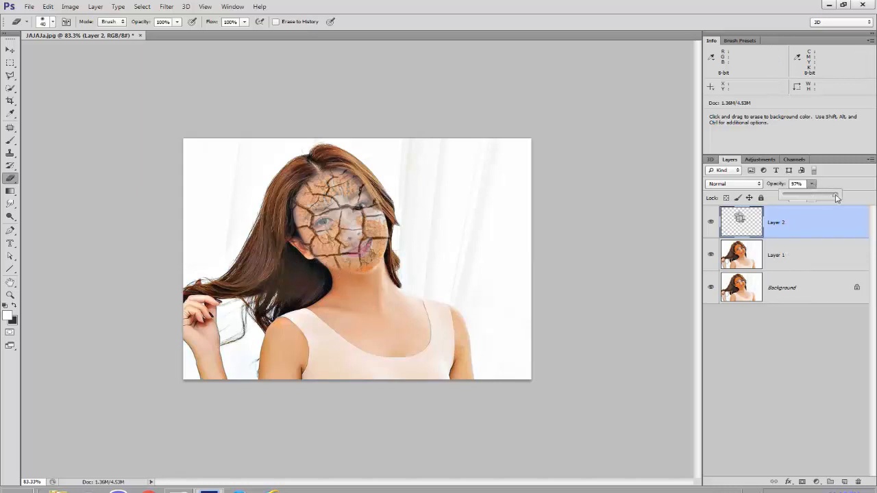
drag(836, 198, 838, 196)
click(379, 188)
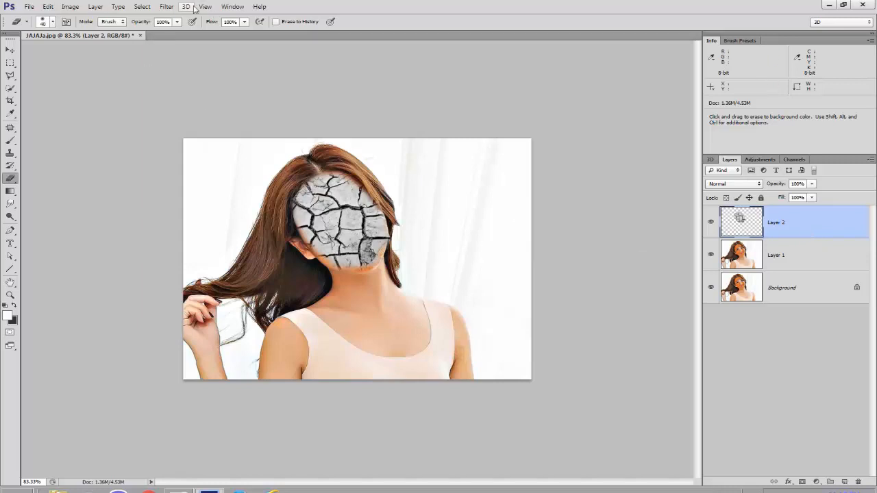
- Liquify the crack texture with the Pucker tool at brush size 50, along its lower edge and cracks
click(166, 7)
click(185, 80)
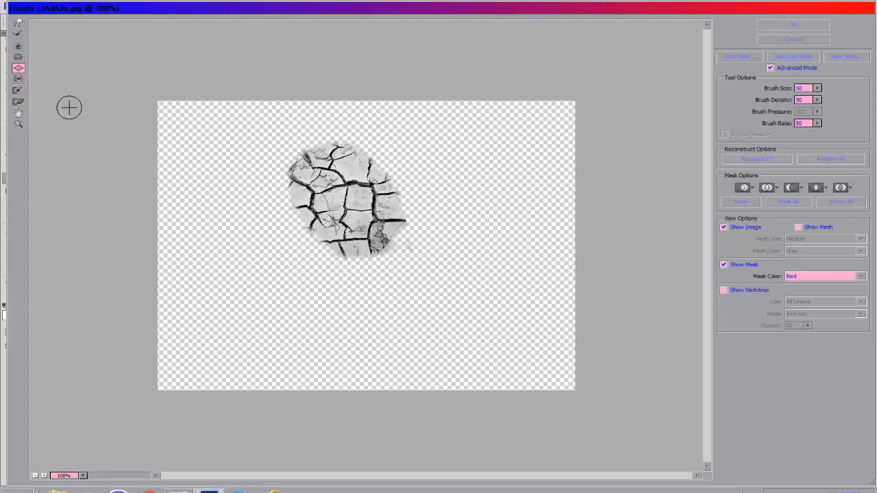
click(18, 58)
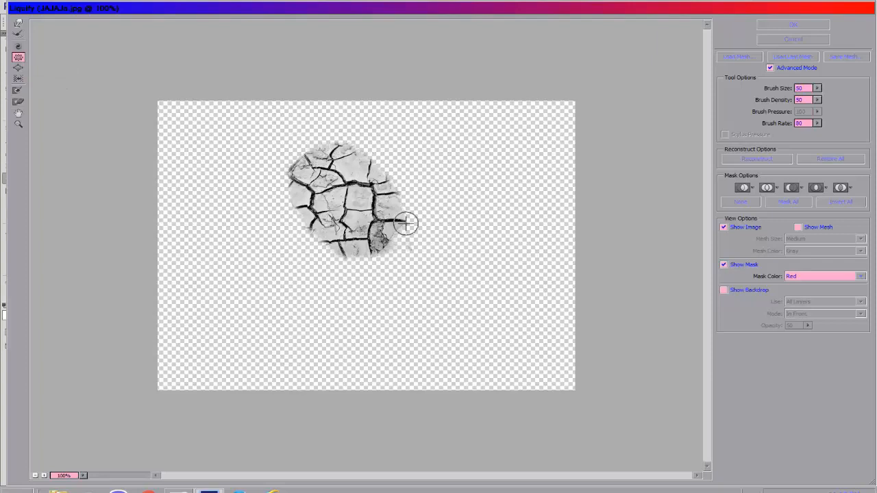
drag(402, 226, 346, 255)
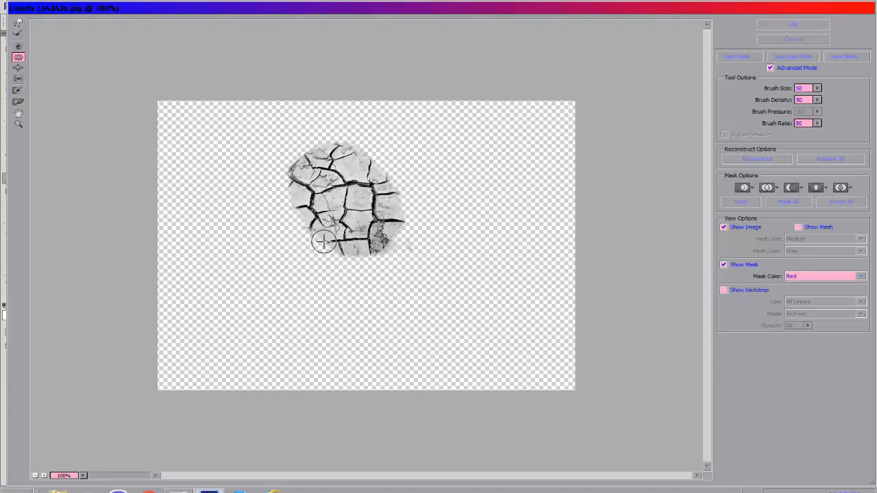
mouse_move(311, 231)
mouse_down()
mouse_move(290, 180)
mouse_move(289, 160)
mouse_move(304, 150)
mouse_move(372, 147)
mouse_move(399, 207)
mouse_up()
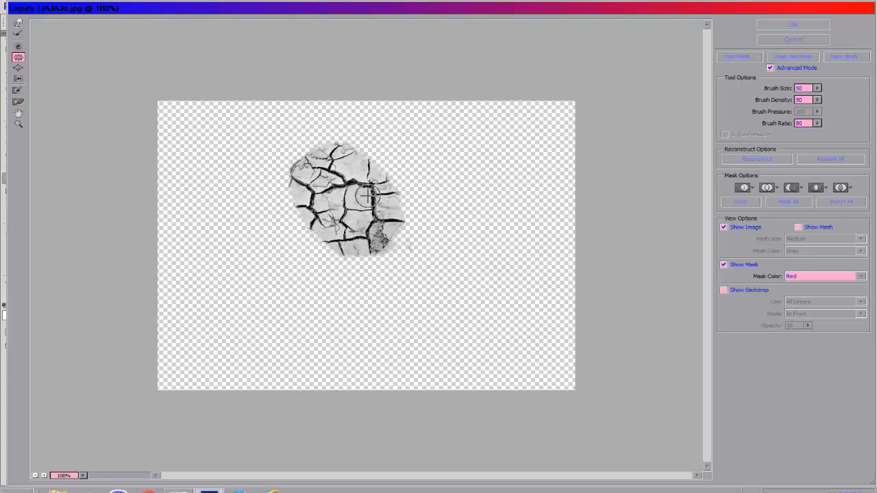
click(799, 29)
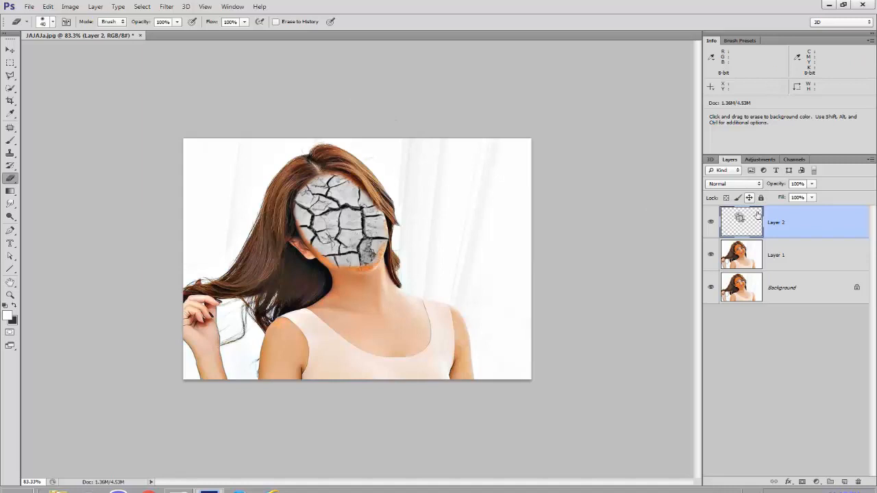
- Set the crack layer's blend mode to Hard Light and add a layer mask to it
click(742, 185)
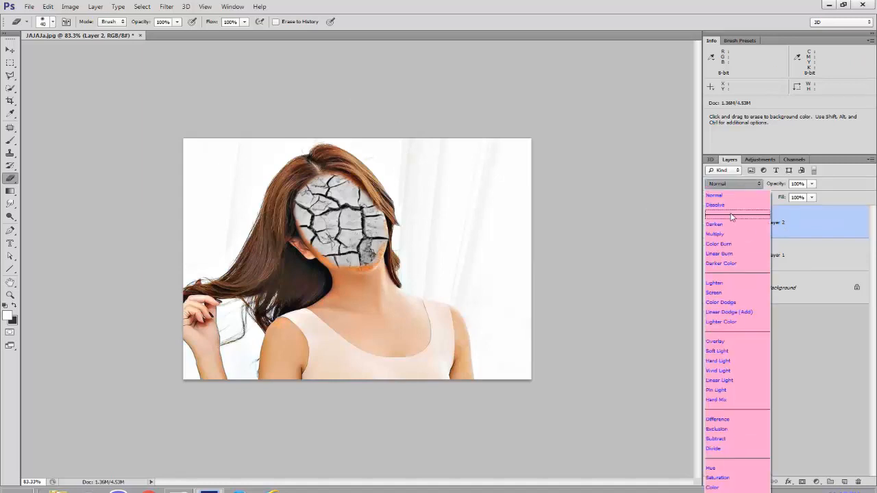
click(735, 361)
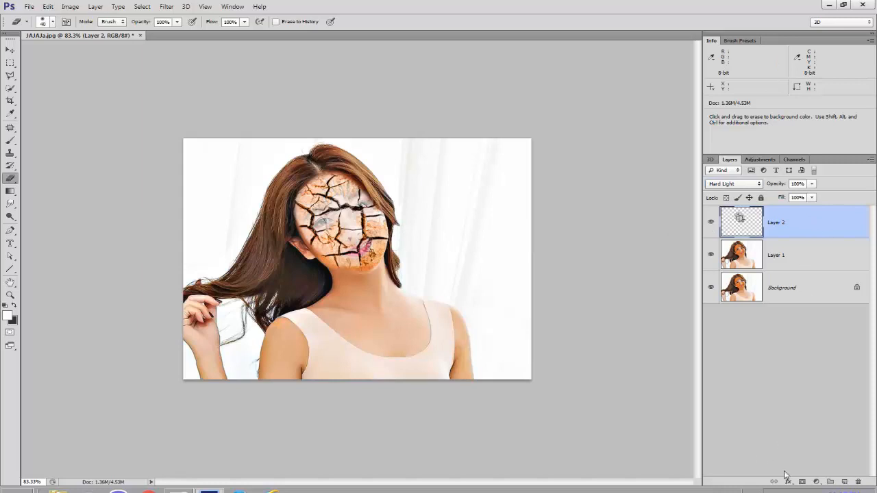
click(802, 482)
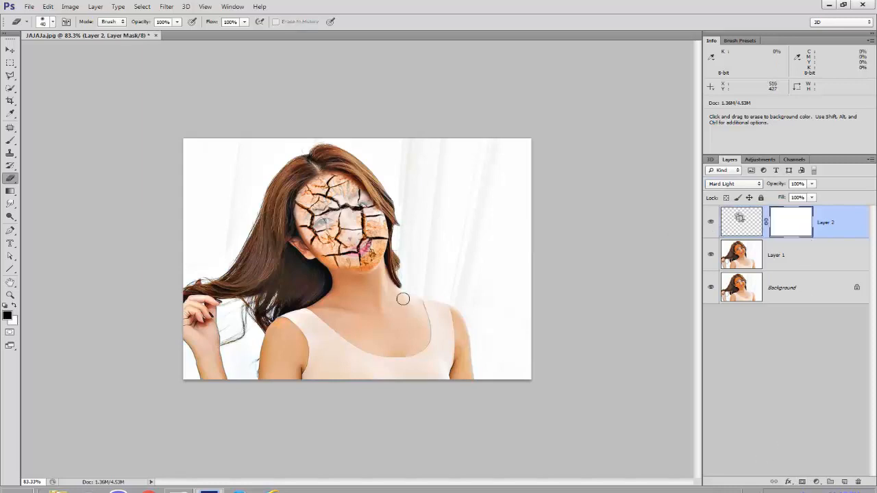
- Paint black on the mask with a size 25 brush over the central forehead and the eye nearest the hair strand
scroll(367, 259, up, 5)
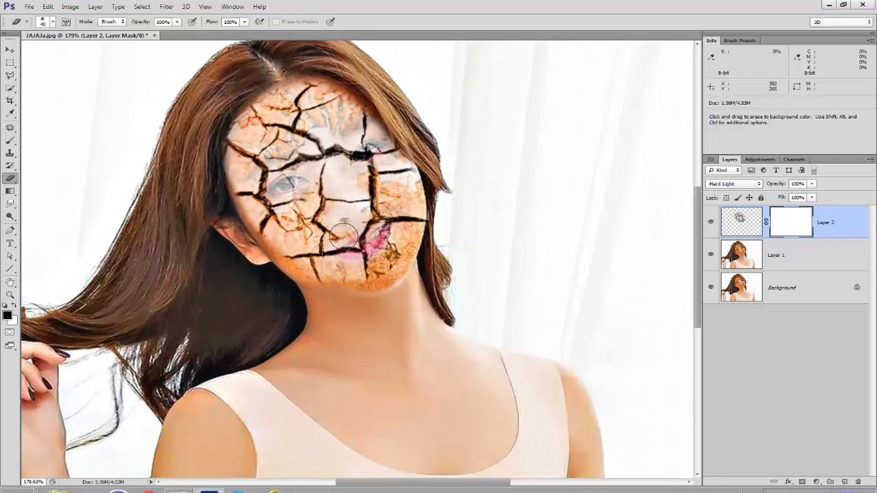
scroll(340, 235, up, 1)
key(space)
drag(431, 164, 425, 242)
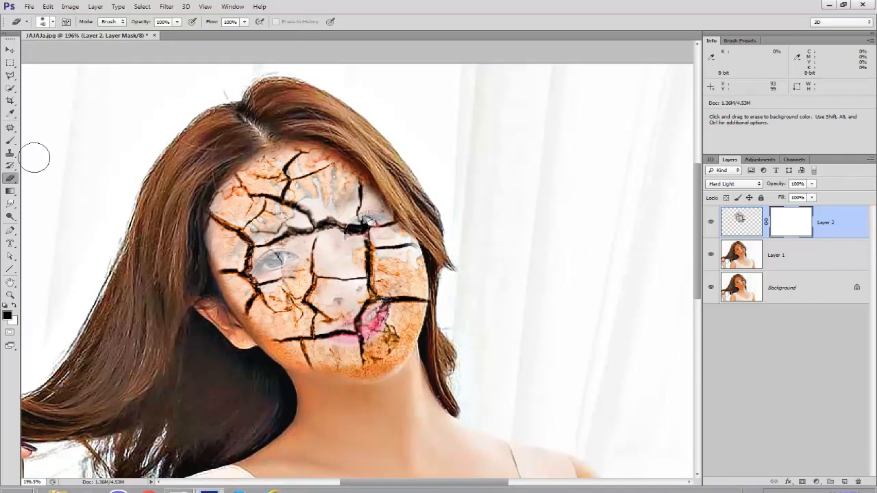
click(10, 140)
mouse_move(336, 207)
mouse_down()
mouse_move(318, 188)
mouse_move(338, 193)
mouse_move(342, 214)
mouse_move(346, 181)
mouse_move(331, 173)
mouse_move(302, 189)
mouse_move(318, 209)
mouse_move(385, 215)
mouse_move(372, 193)
mouse_up()
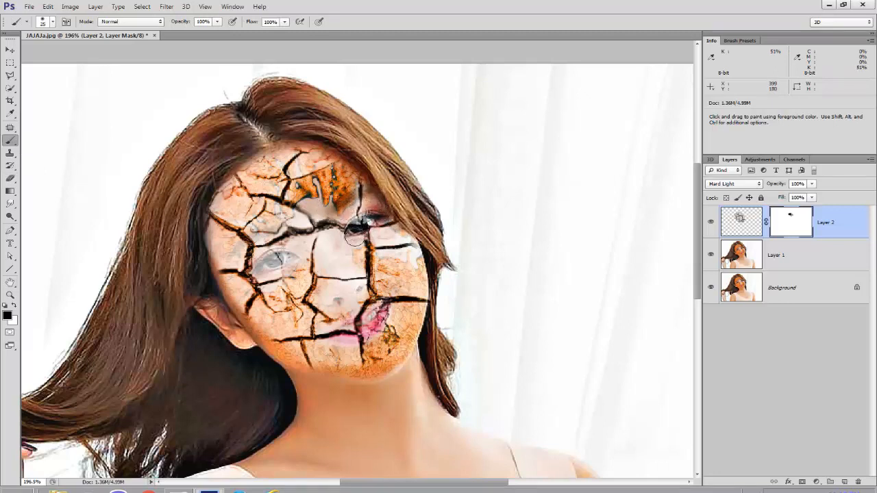
drag(356, 229, 389, 217)
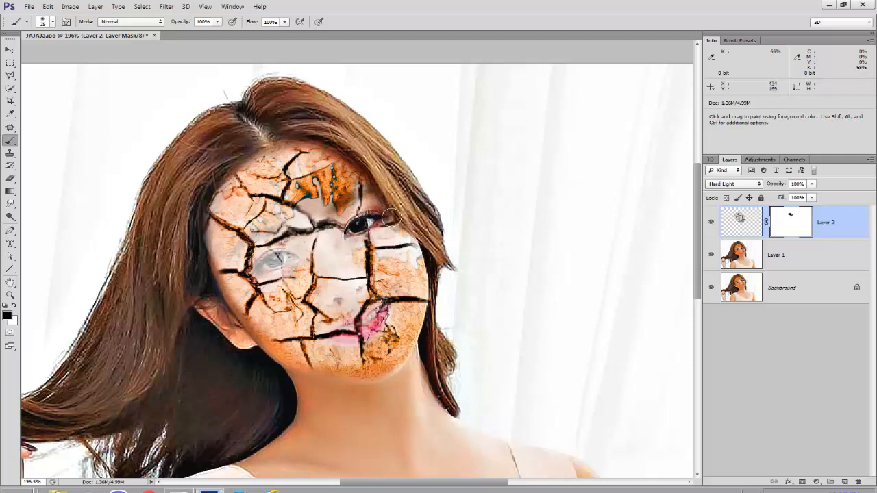
- Mask out the pale texture between the cracks over the nose, cheeks, other eye, lips, chin and remaining forehead
mouse_move(347, 249)
mouse_down()
mouse_move(340, 241)
mouse_move(328, 254)
mouse_move(352, 255)
mouse_move(335, 257)
mouse_move(326, 243)
mouse_move(357, 269)
mouse_move(331, 262)
mouse_move(342, 248)
mouse_move(395, 235)
mouse_up()
mouse_move(417, 256)
mouse_down()
mouse_move(396, 272)
mouse_move(420, 284)
mouse_move(372, 274)
mouse_up()
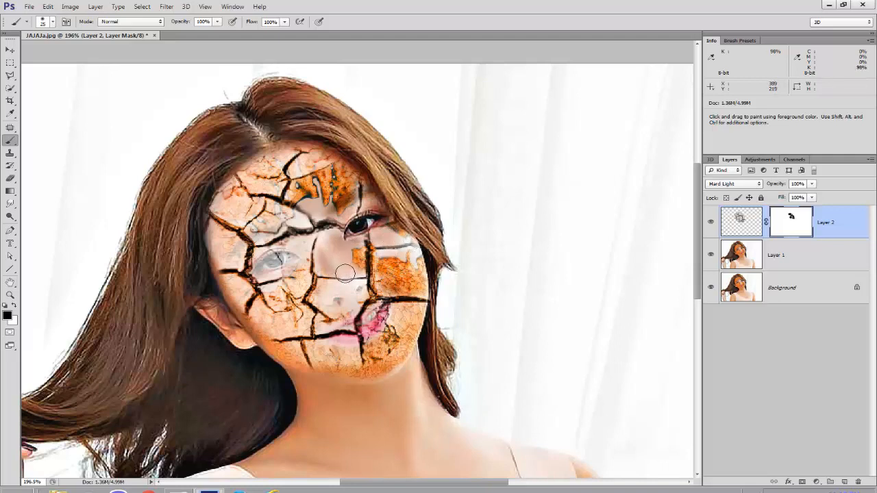
mouse_move(326, 246)
mouse_down()
mouse_move(305, 242)
mouse_move(266, 271)
mouse_move(293, 256)
mouse_move(298, 286)
mouse_move(274, 303)
mouse_move(277, 291)
mouse_move(293, 324)
mouse_move(253, 313)
mouse_move(299, 331)
mouse_up()
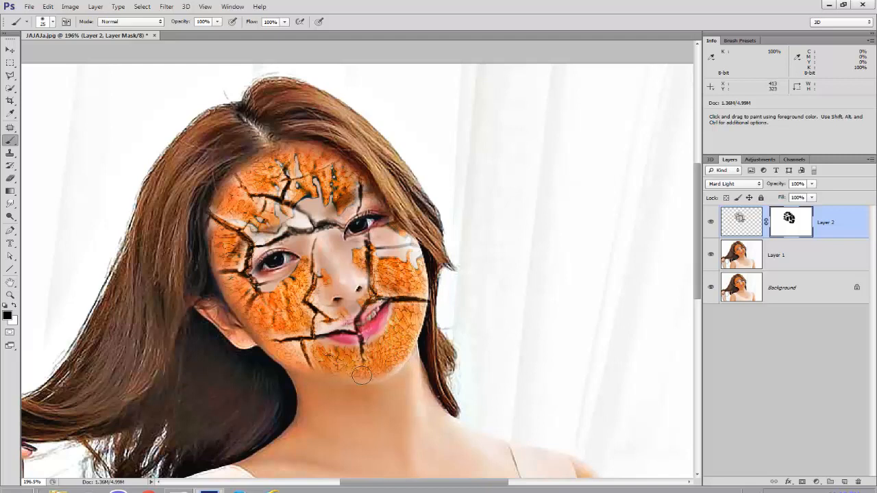
- Refine the mask with a size 15 brush around the lips, temple, forehead and upper cheek, thinning out the cracks
key(bracketleft)
drag(337, 326, 325, 327)
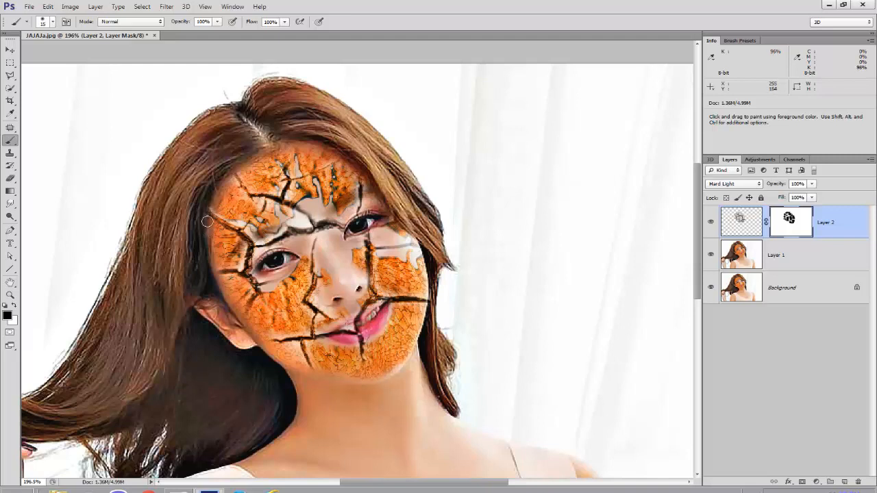
click(258, 205)
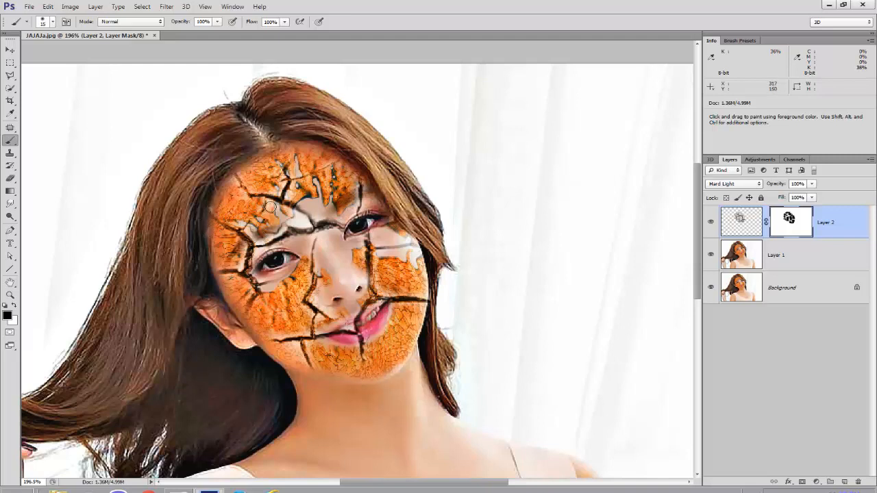
scroll(295, 231, down, 3)
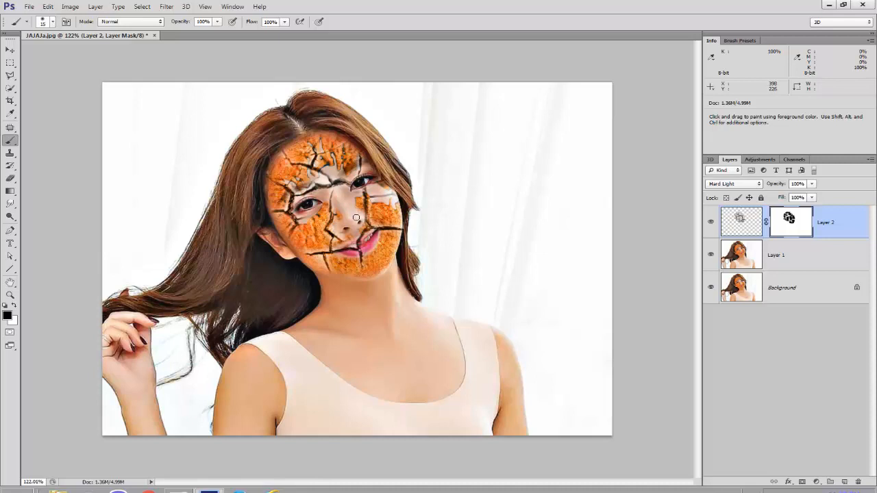
scroll(356, 217, up, 3)
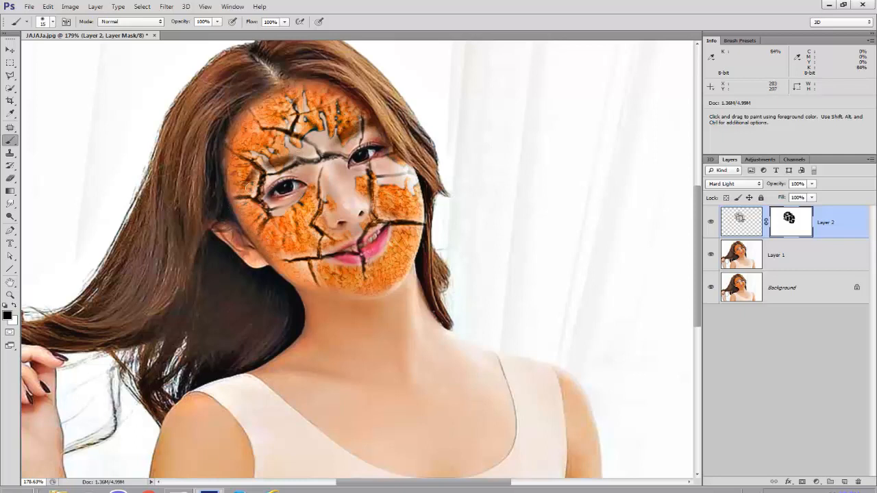
drag(310, 152, 412, 189)
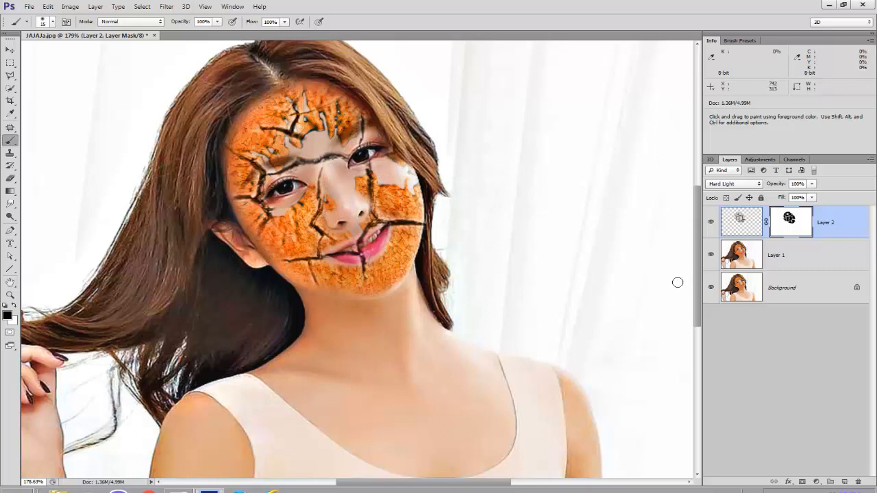
key(ctrl+0)
scroll(676, 283, down, 1)
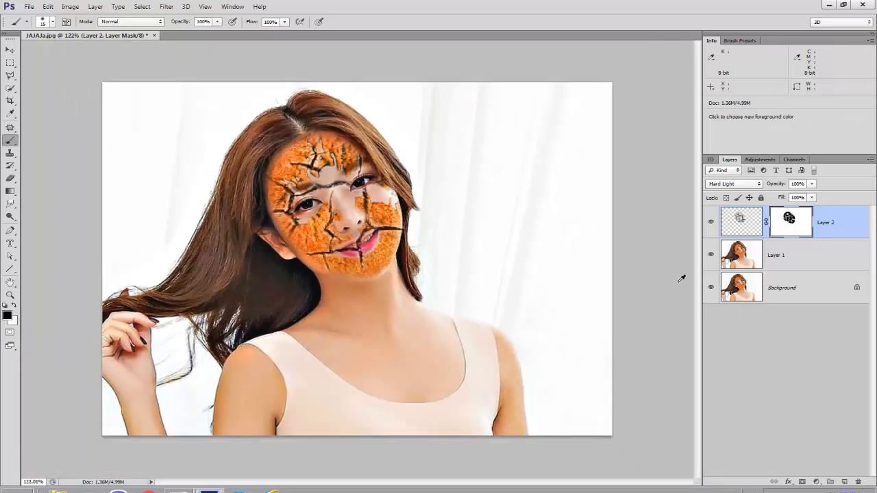